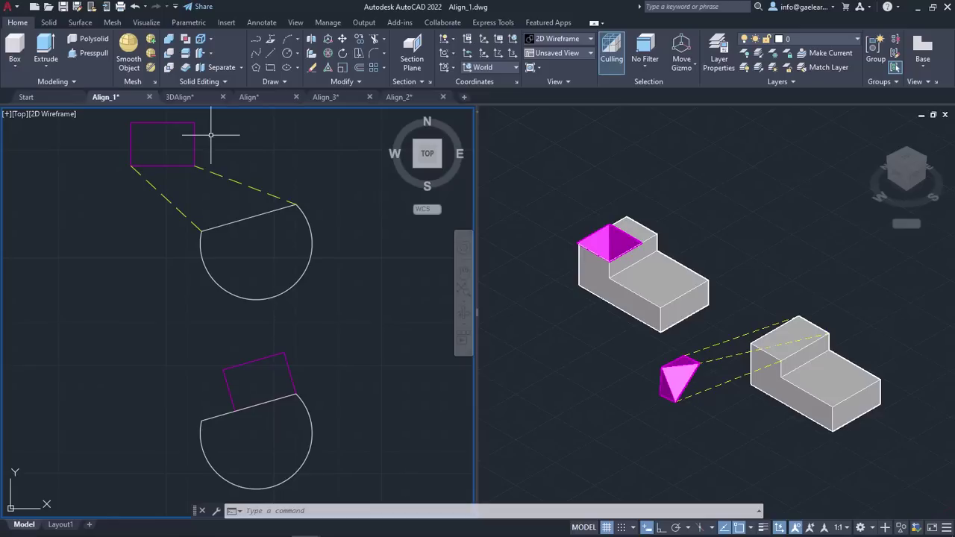
# Step: Make 3DAlign.dwg, with the grey stepped blocks and magenta pyramids, the active drawing
pyautogui.click(203, 101)
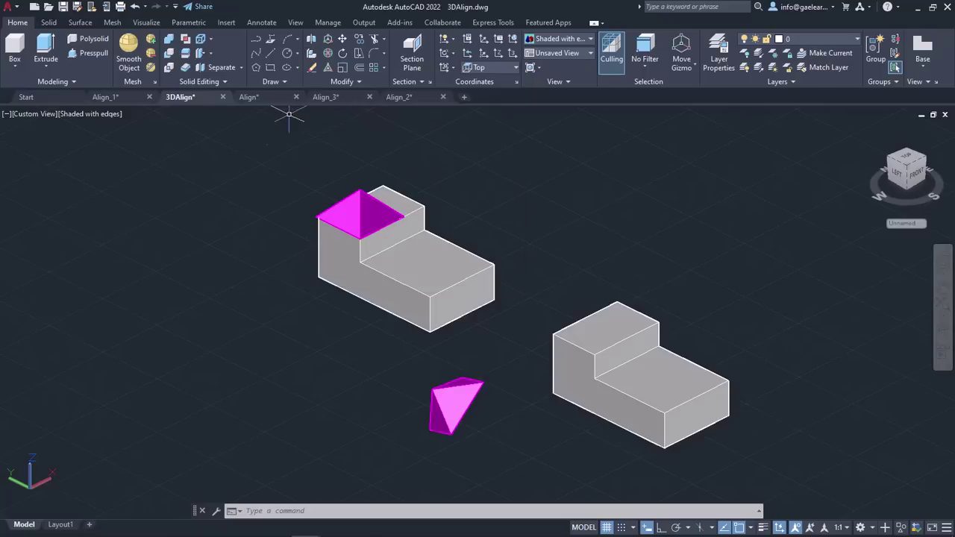
# Step: Run 3DALIGN and select the small loose magenta pyramid as the object to move
pyautogui.write('3')
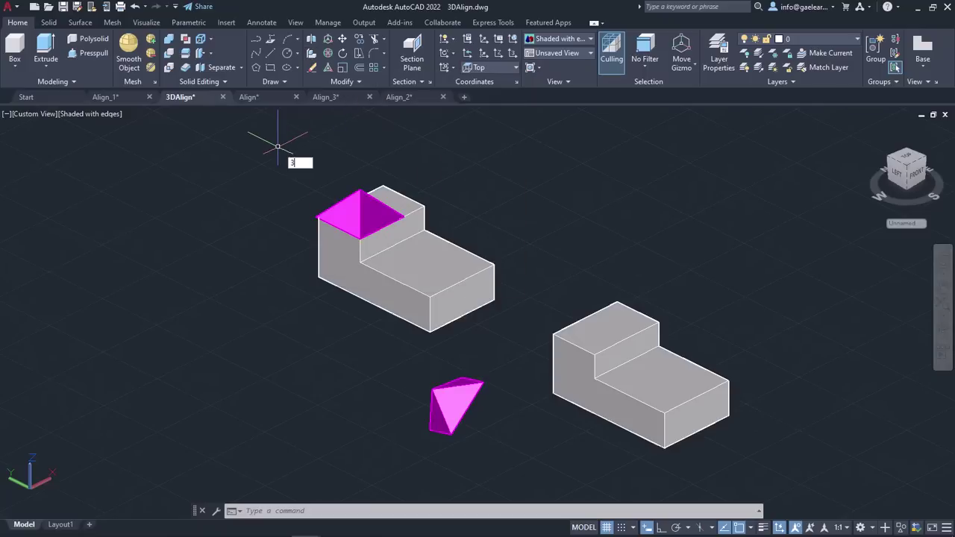
pyautogui.write('DALIGN')
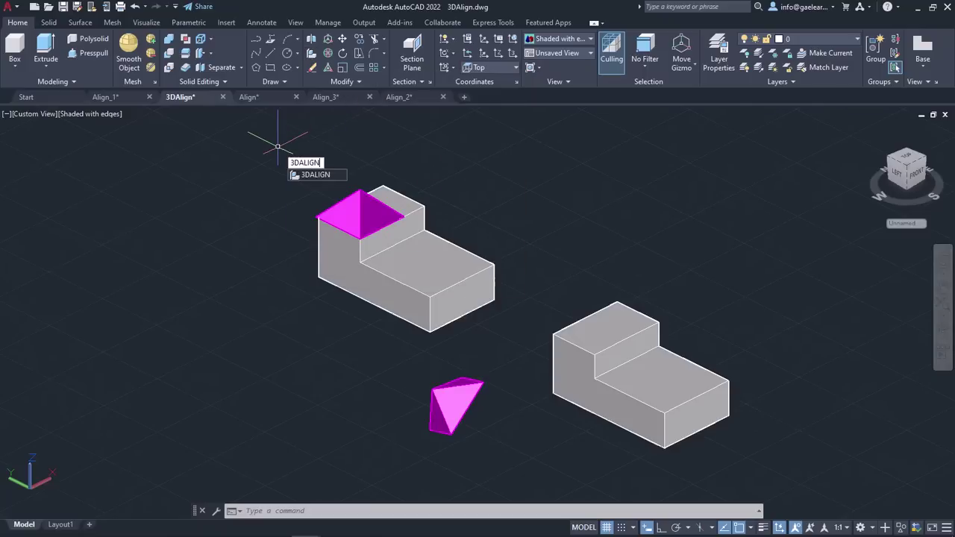
pyautogui.press('Return')
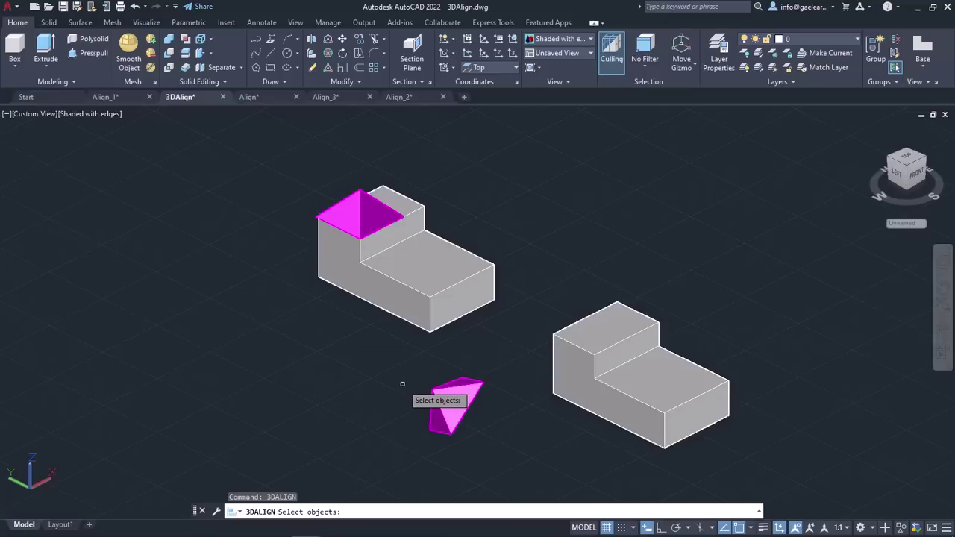
pyautogui.click(452, 415)
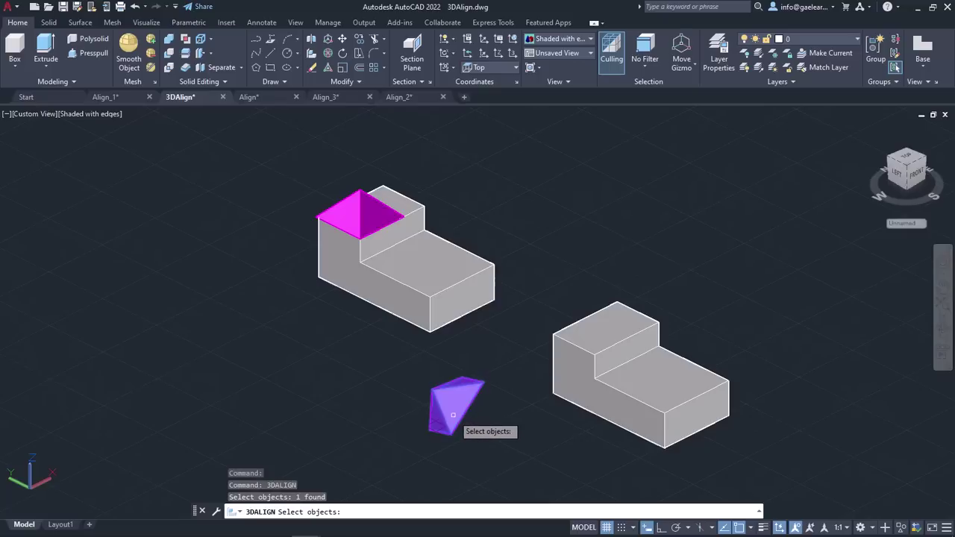
# Step: Pick the pyramid's bottom corner, top corner and a third corner as base, second and third source points
pyautogui.press('Return')
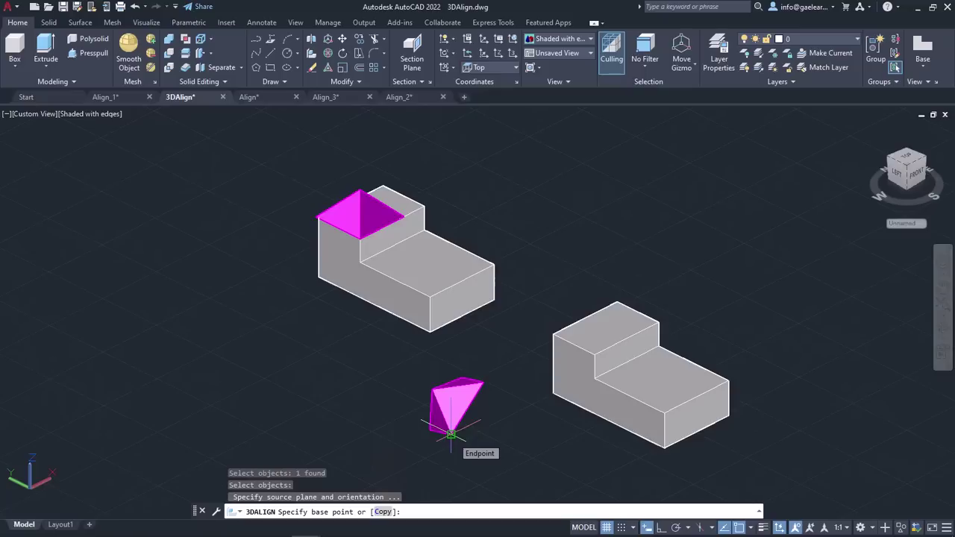
pyautogui.click(450, 433)
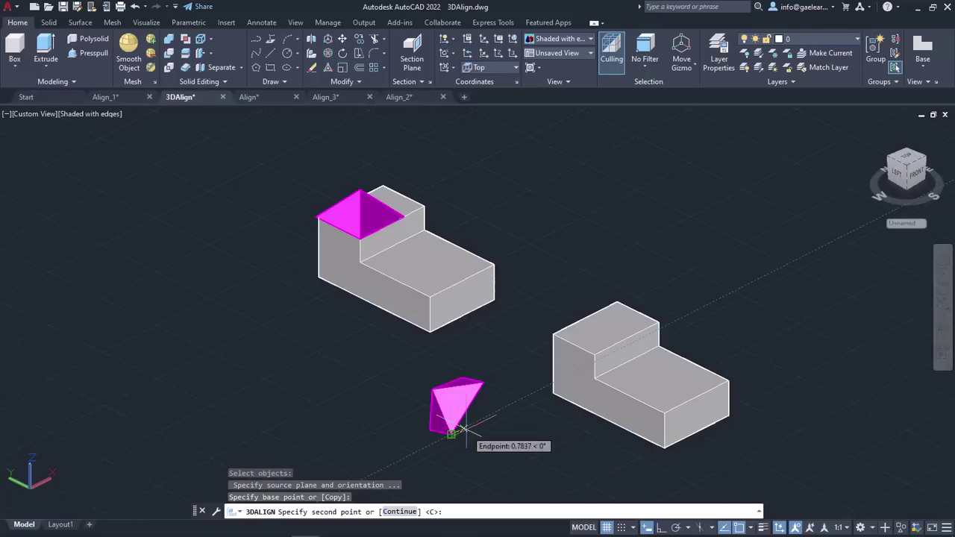
pyautogui.click(482, 383)
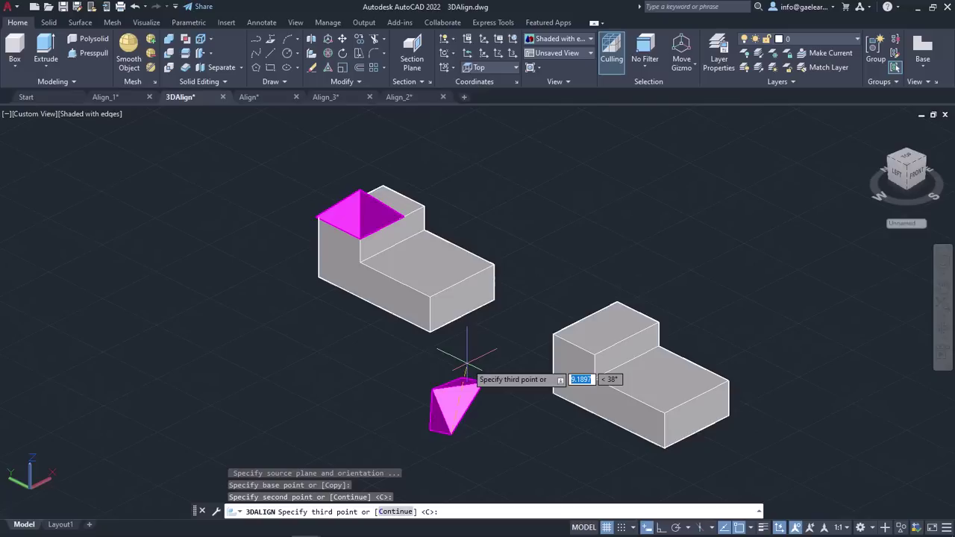
pyautogui.click(461, 377)
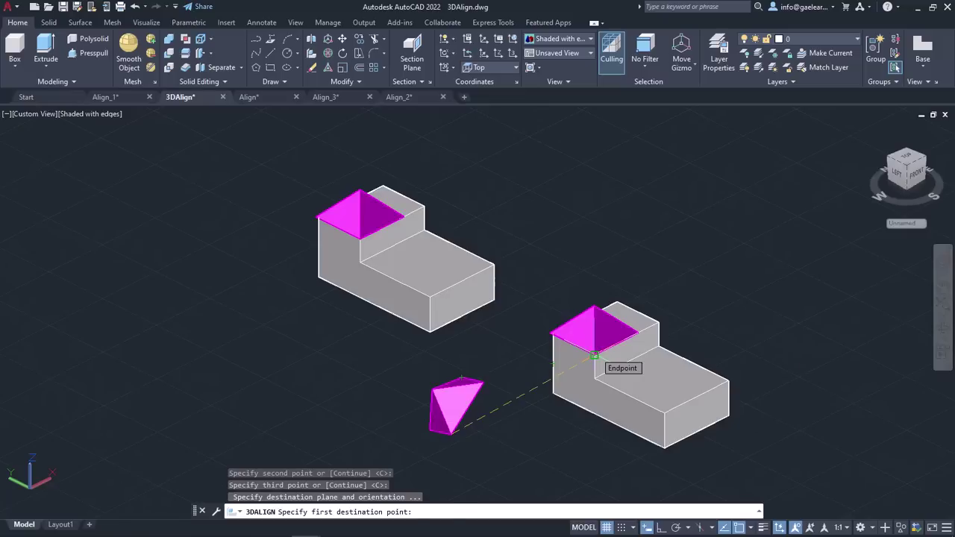
# Step: Seat the pyramid on the three corners of the right block's step, then open Align.dwg
pyautogui.click(595, 356)
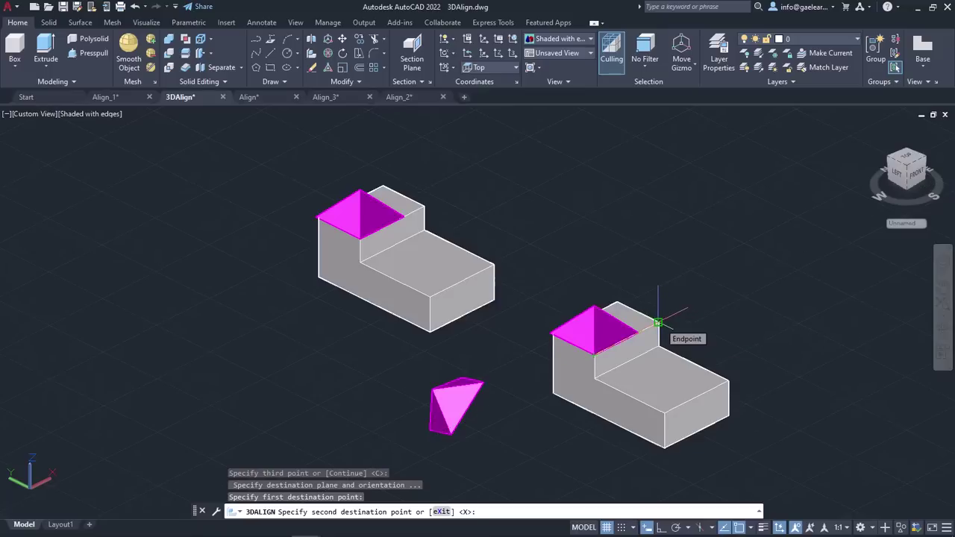
pyautogui.click(657, 322)
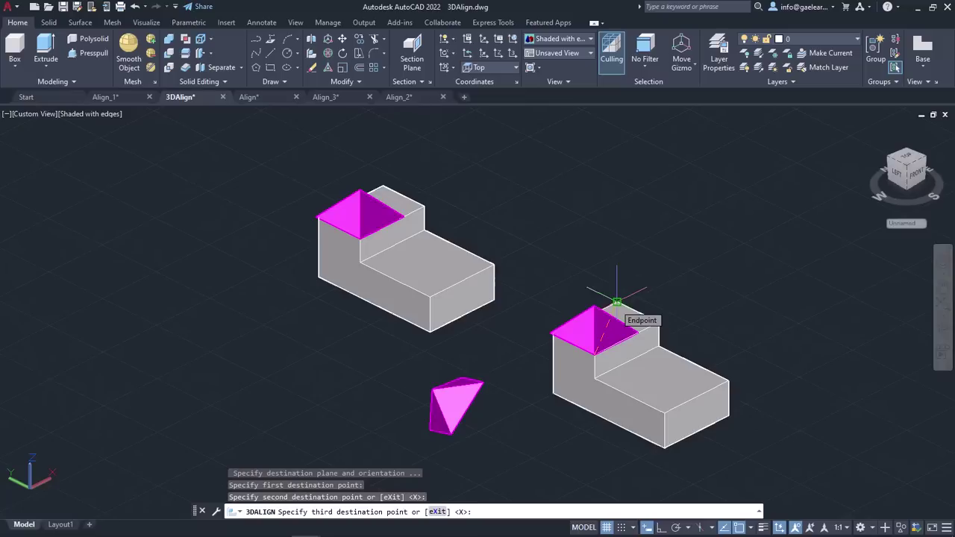
pyautogui.click(616, 301)
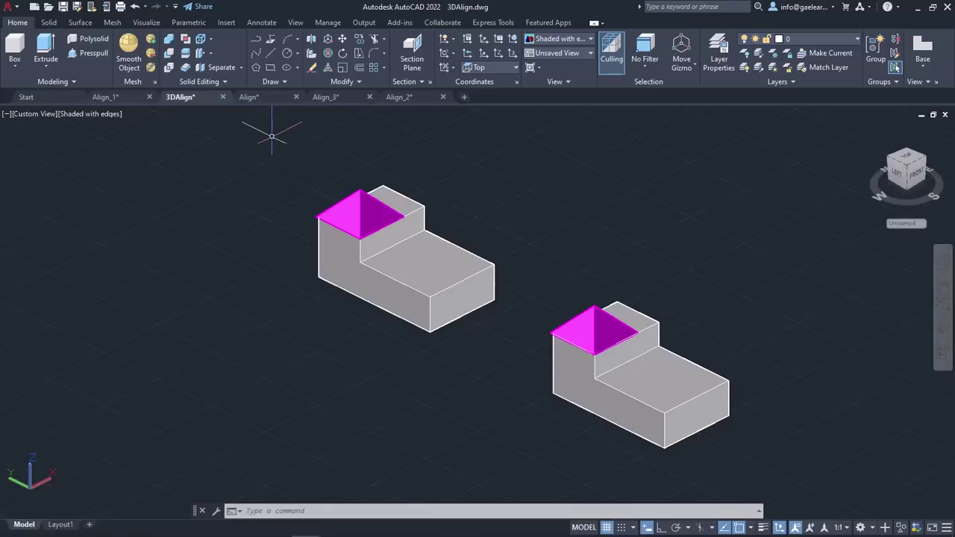
pyautogui.click(269, 98)
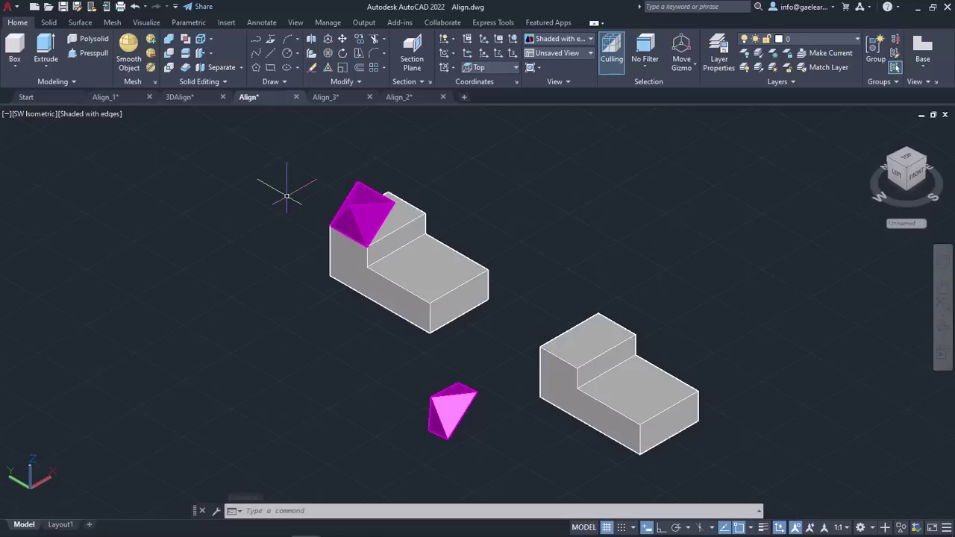
# Step: Expand the Modify panel and start the ALIGN command in Align.dwg
pyautogui.click(350, 80)
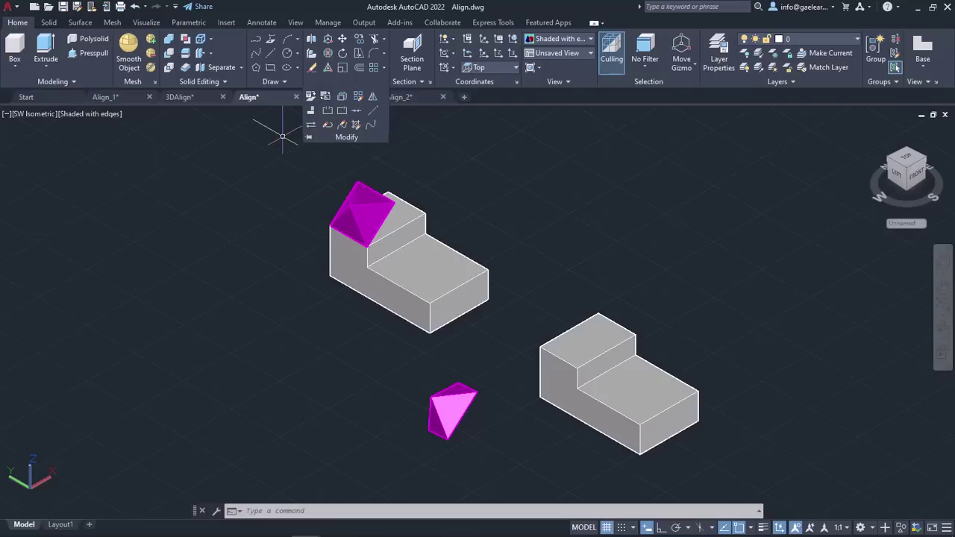
pyautogui.write('ALIGN')
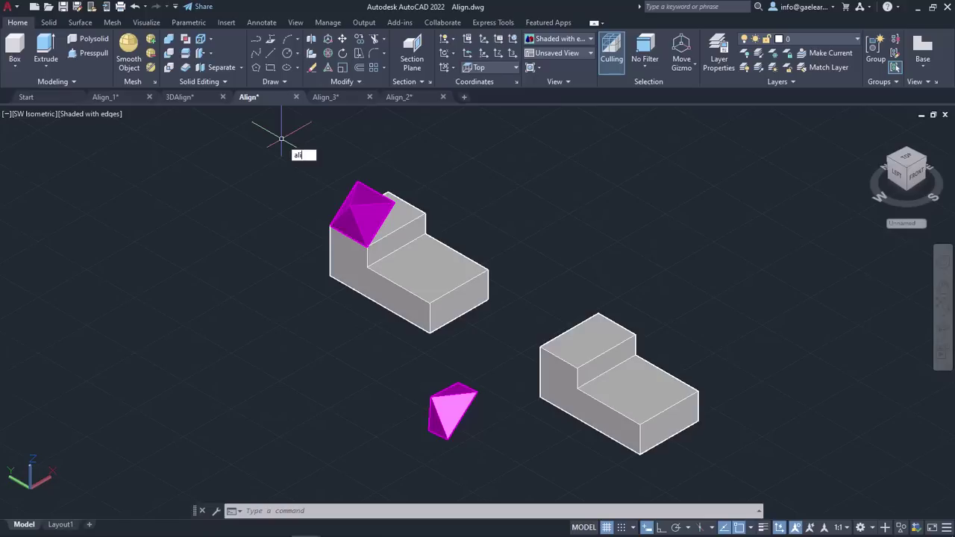
pyautogui.press('Return')
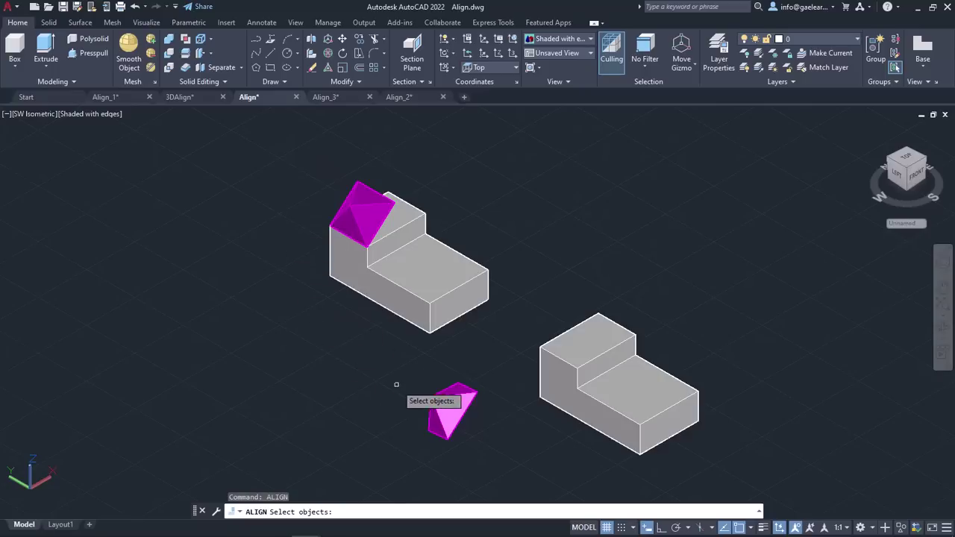
# Step: Select the small pyramid and pair its bottom and lower corners with two corners of the right block's step
pyautogui.click(449, 406)
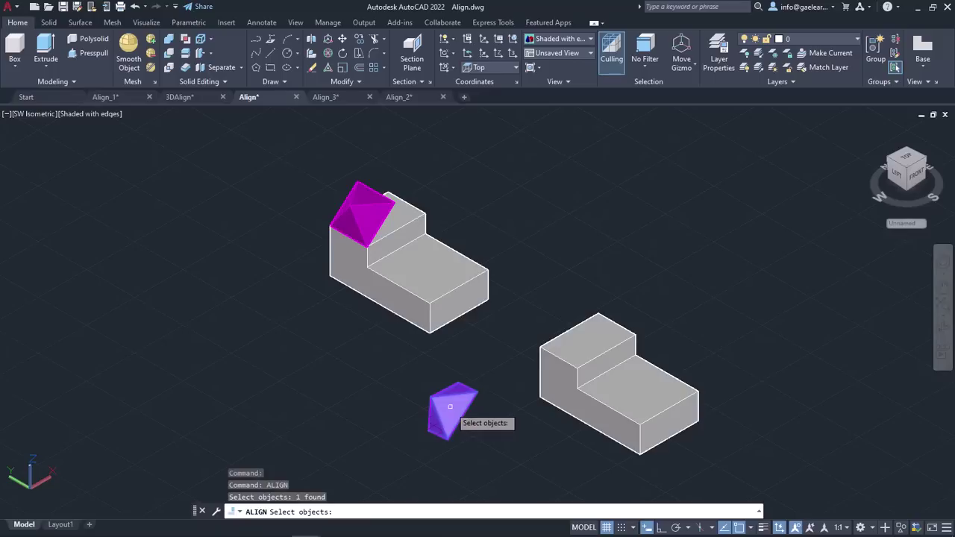
pyautogui.press('Return')
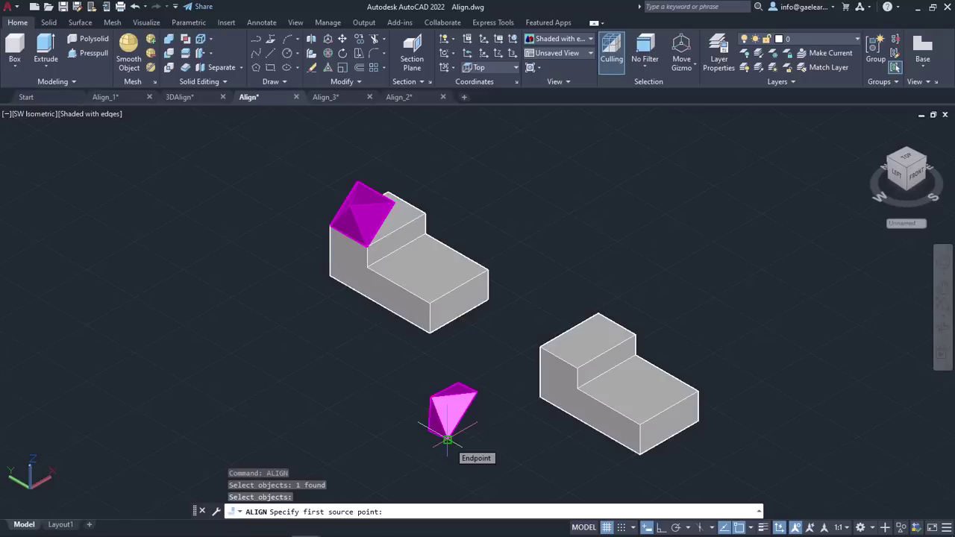
pyautogui.click(447, 440)
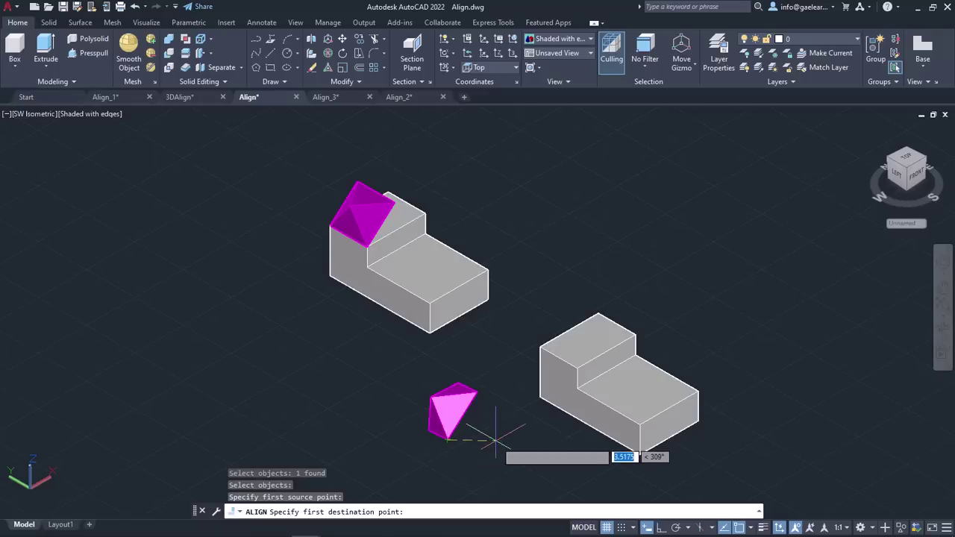
pyautogui.click(577, 368)
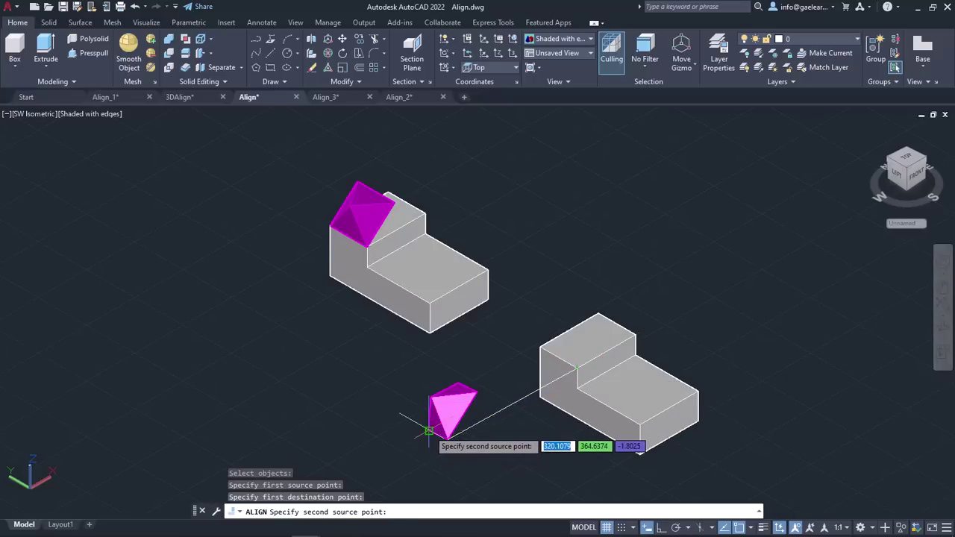
pyautogui.click(429, 431)
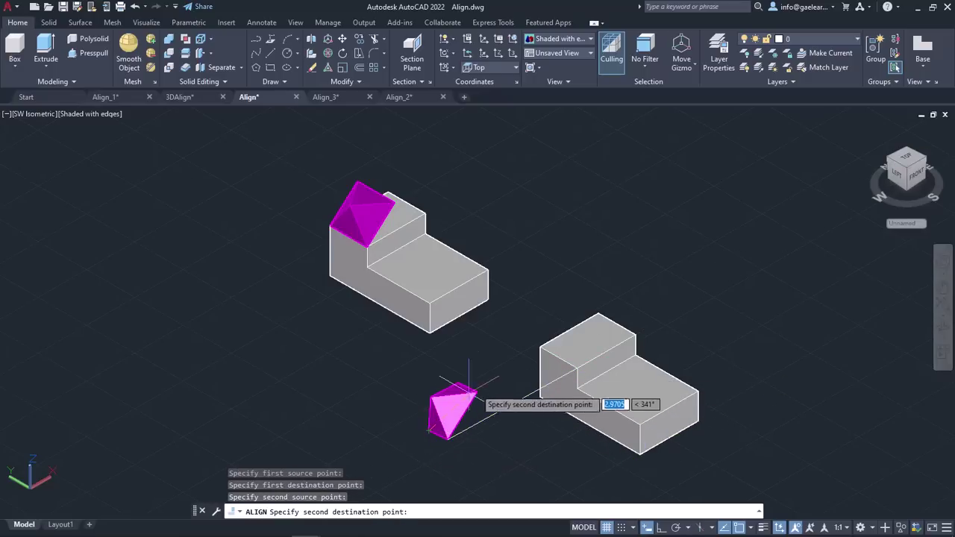
pyautogui.click(541, 347)
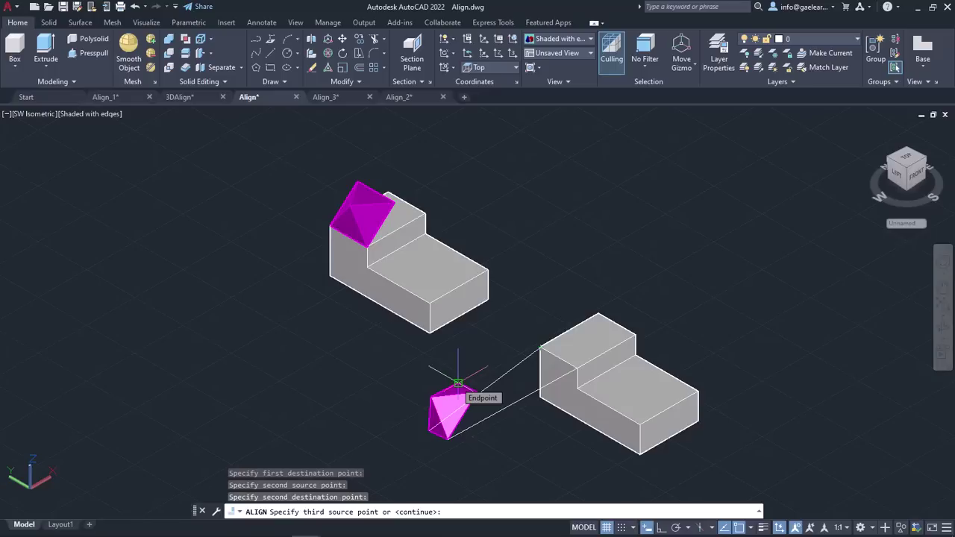
# Step: Match the pyramid's top vertex to the third step corner to finish ALIGN, then open Align_3.dwg
pyautogui.click(458, 383)
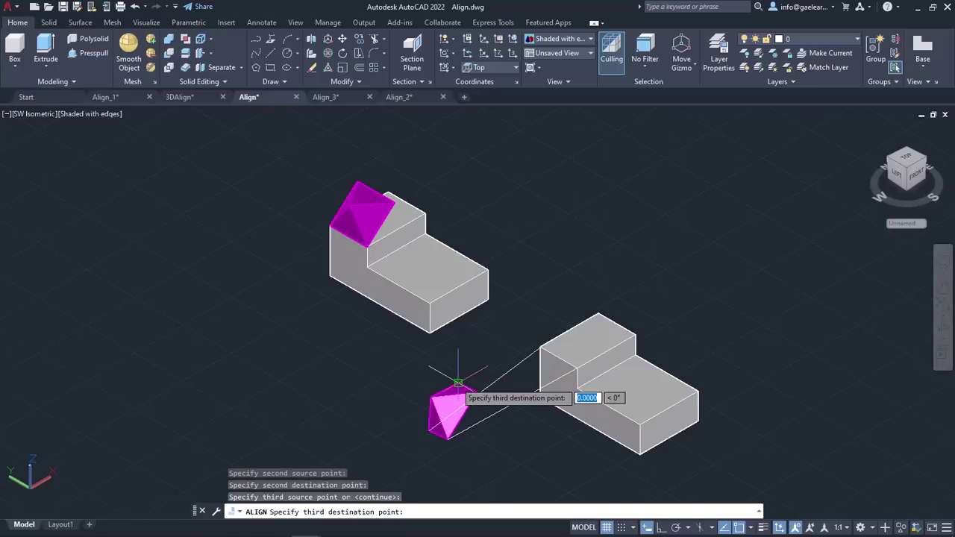
pyautogui.click(598, 313)
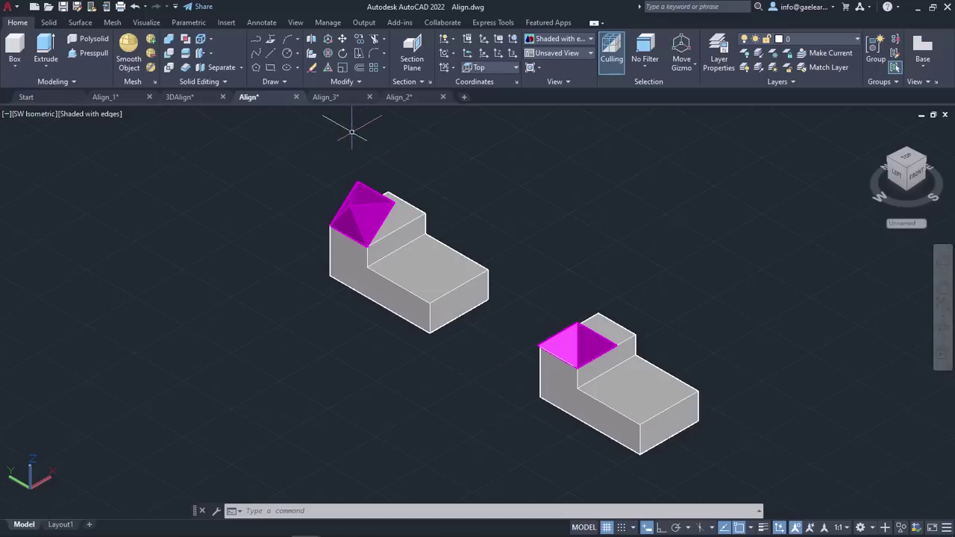
pyautogui.click(340, 97)
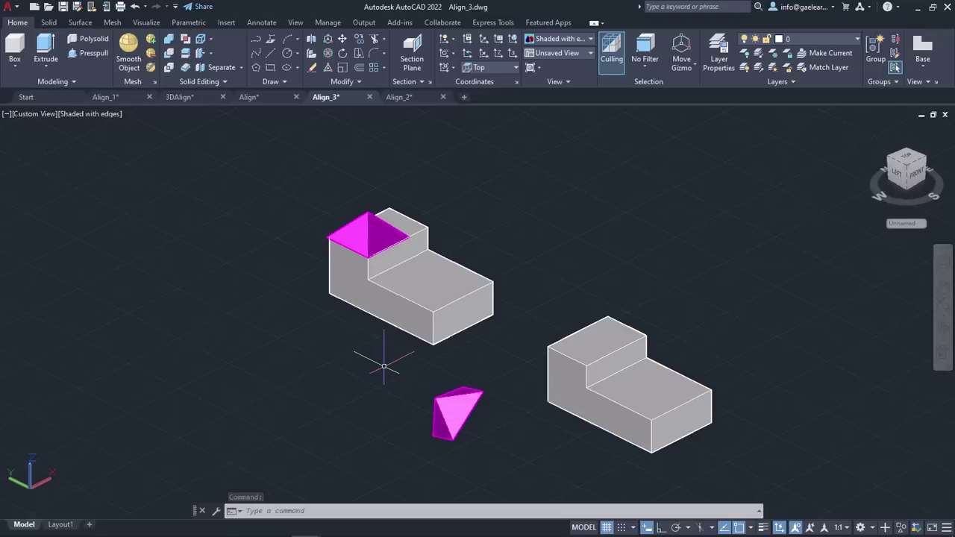
# Step: Start ALIGN in Align_3.dwg with the loose magenta pyramid selected
pyautogui.write('ALIGN')
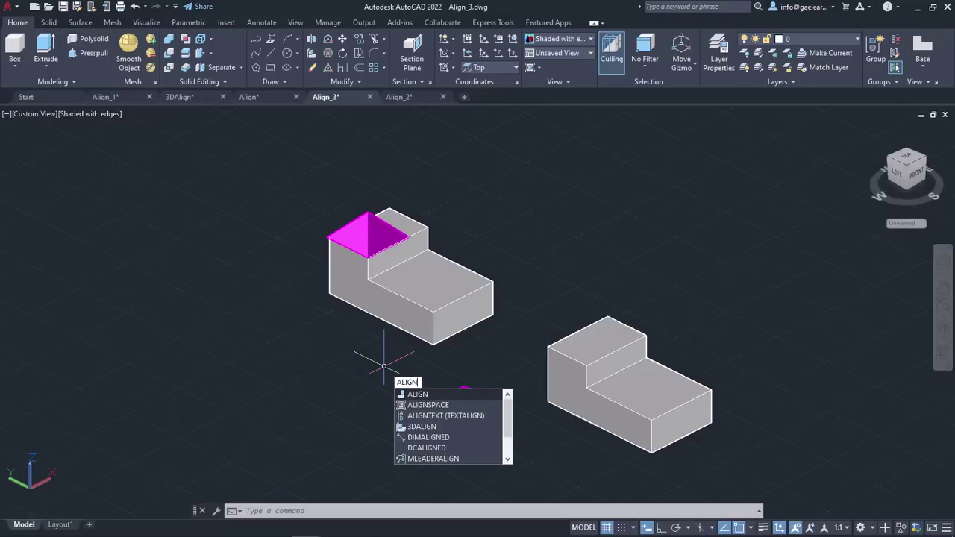
pyautogui.press('Return')
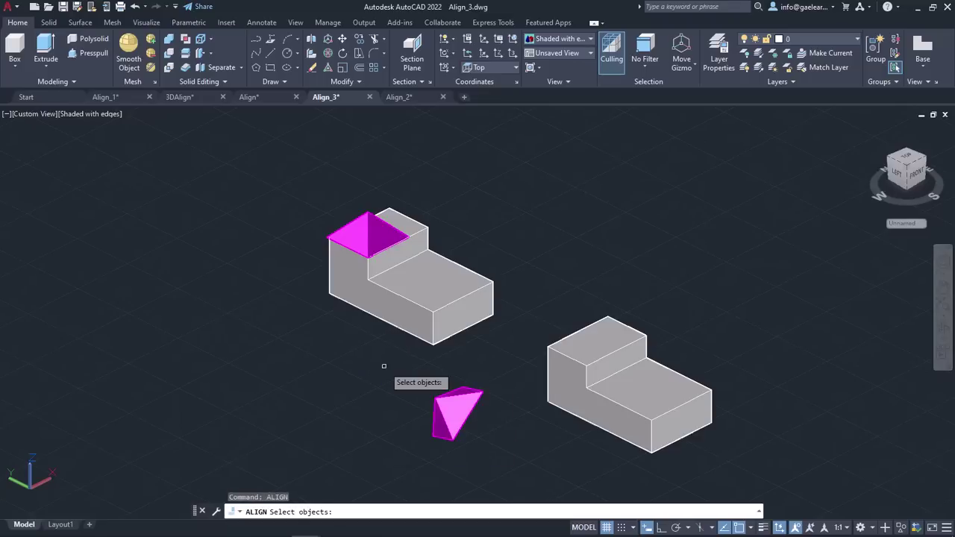
pyautogui.click(437, 396)
pyautogui.press('Return')
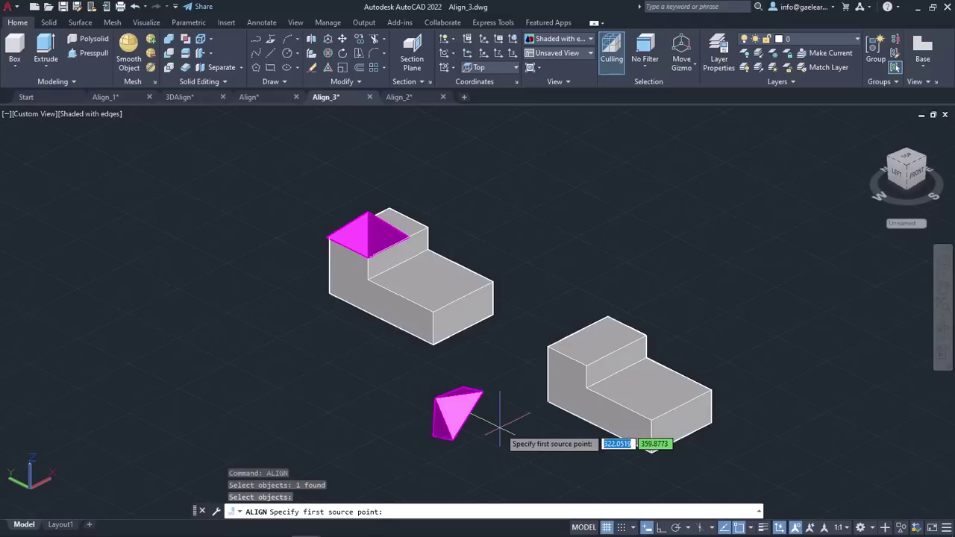
# Step: Pair the pyramid's bottom and lower-left corners with the right block's step corners, scaling it to fit
pyautogui.click(452, 440)
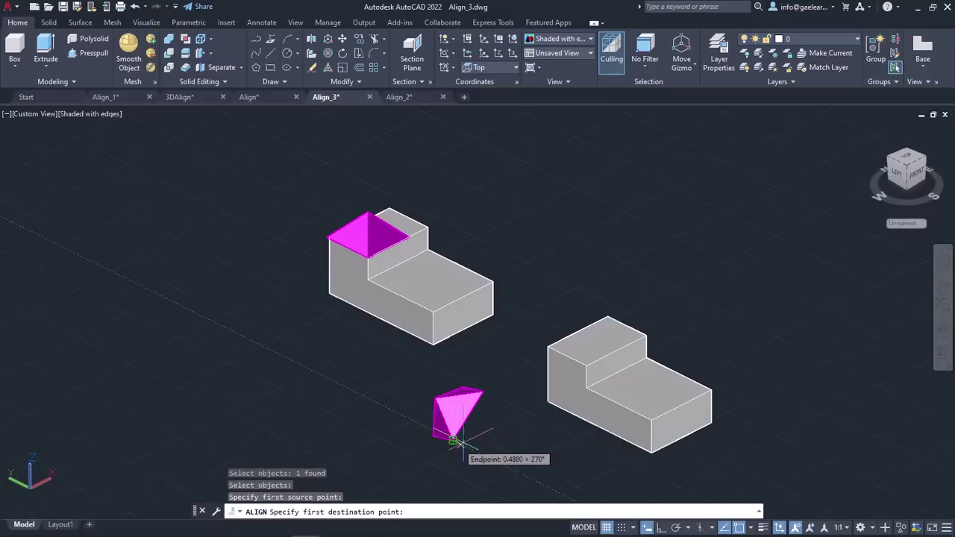
pyautogui.click(580, 363)
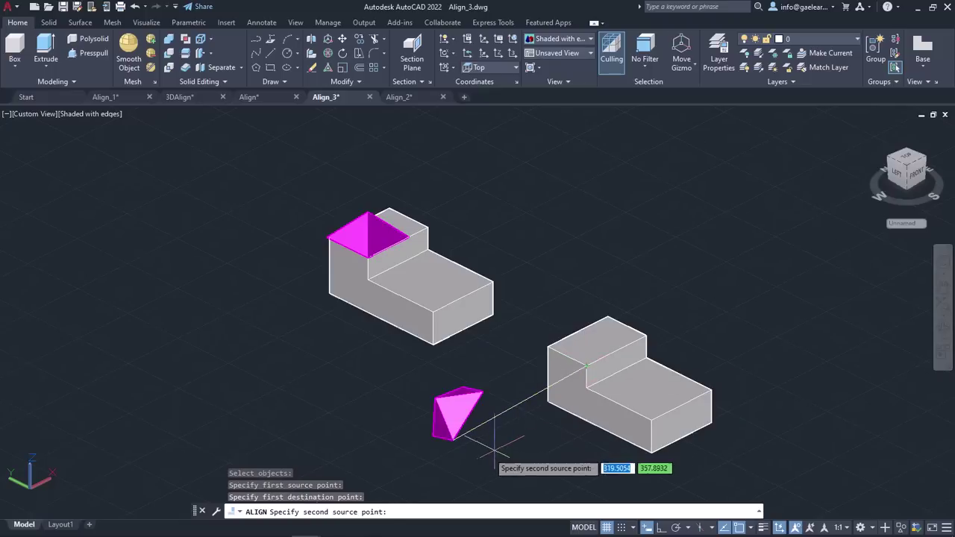
pyautogui.click(432, 435)
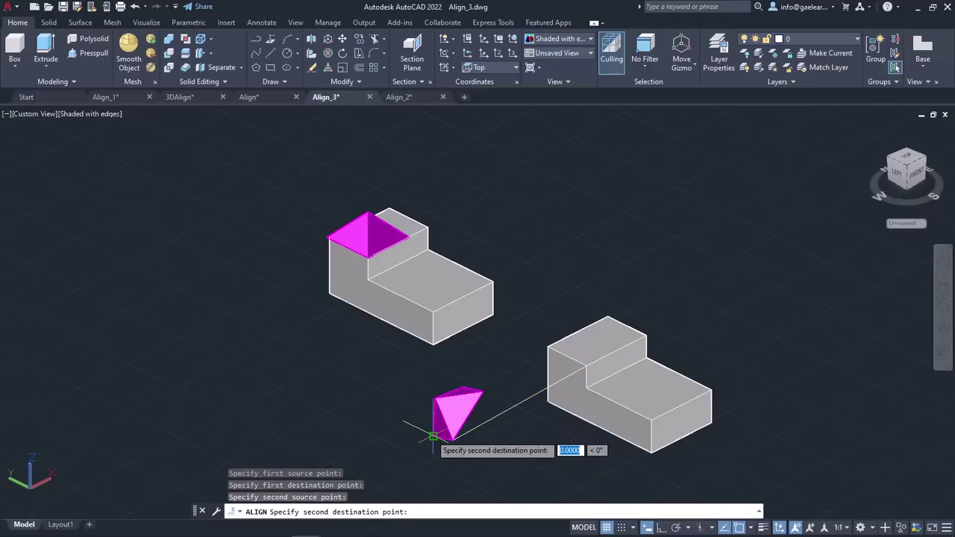
pyautogui.click(548, 348)
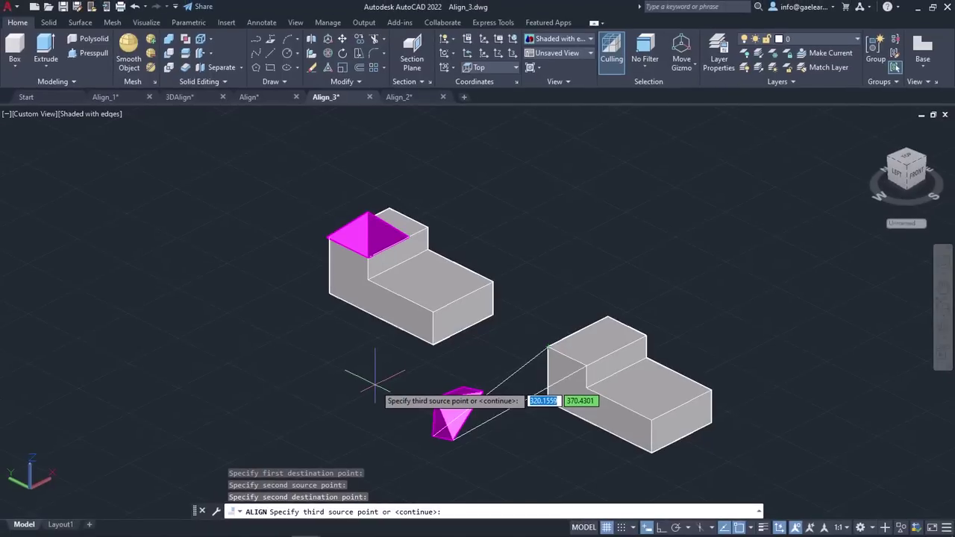
pyautogui.press('Return')
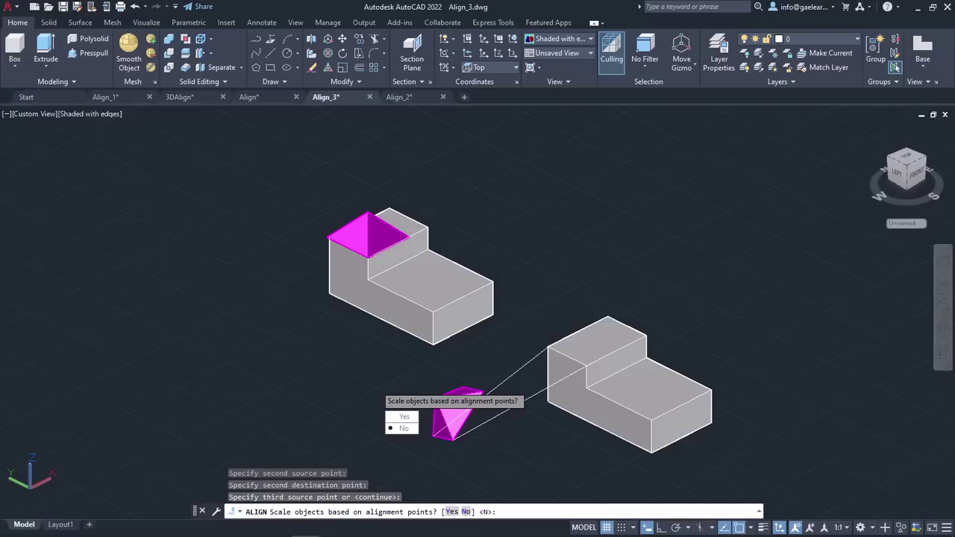
pyautogui.click(404, 417)
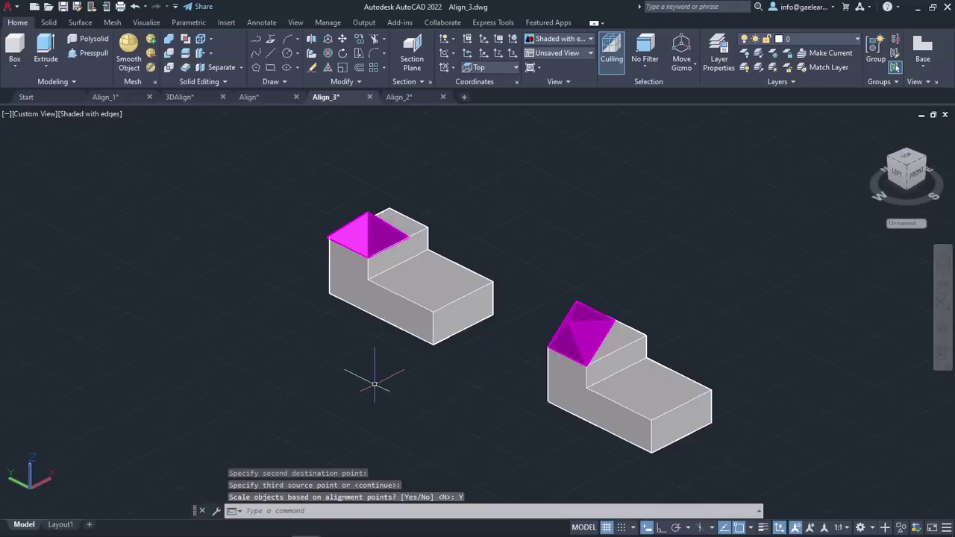
# Step: Orbit and pan the view to inspect both pyramids seated on their blocks' step corners
pyautogui.keyDown('shift'); pyautogui.moveTo(756, 305); pyautogui.dragTo(739, 286, button='middle'); pyautogui.keyUp('shift')
pyautogui.moveTo(681, 326); pyautogui.dragTo(590, 309, button='middle')
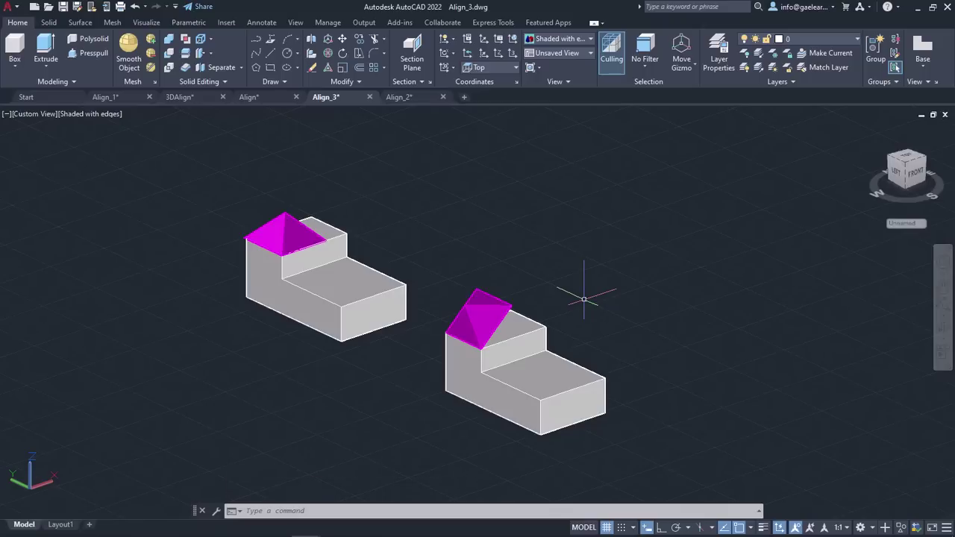
# Step: In Align_2.dwg, start Modify > Align with the right magenta rectangle selected
pyautogui.click(415, 98)
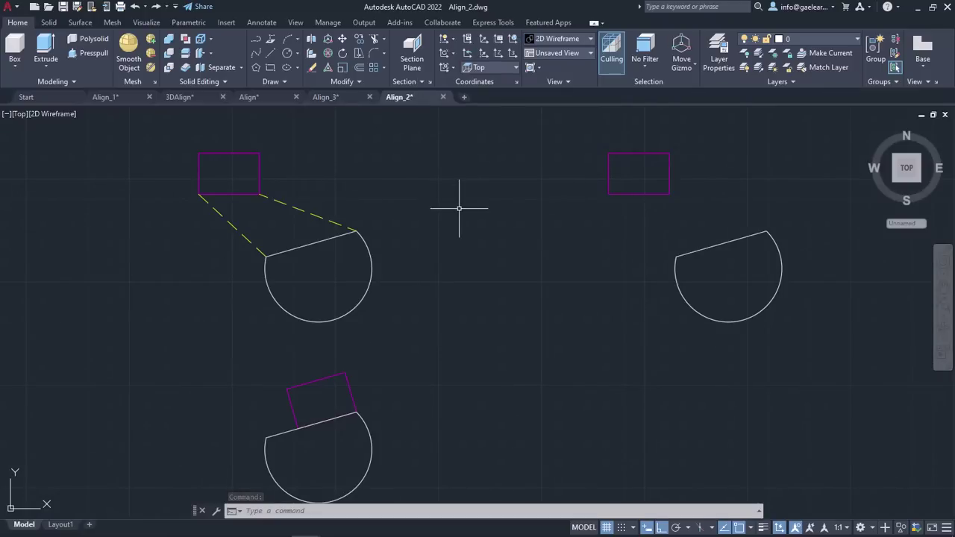
pyautogui.click(350, 83)
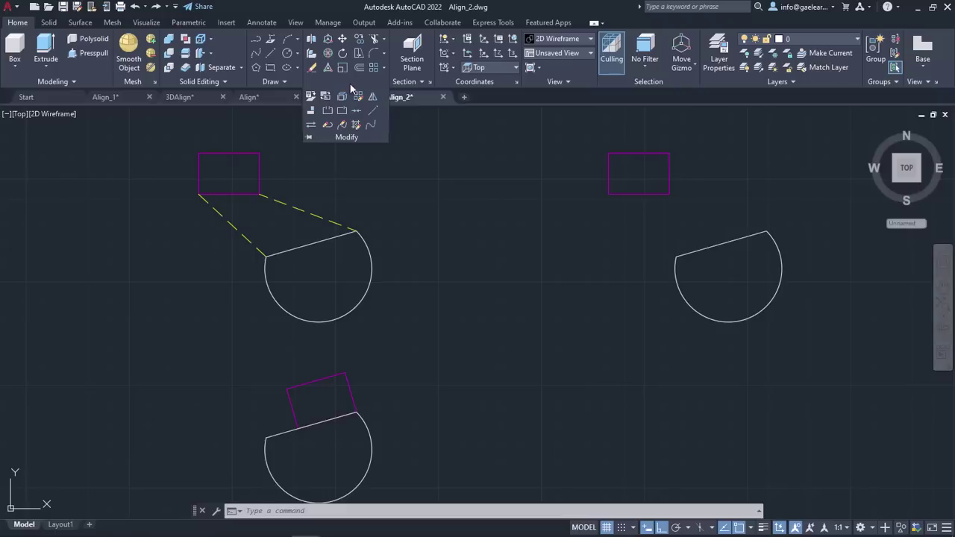
pyautogui.click(307, 114)
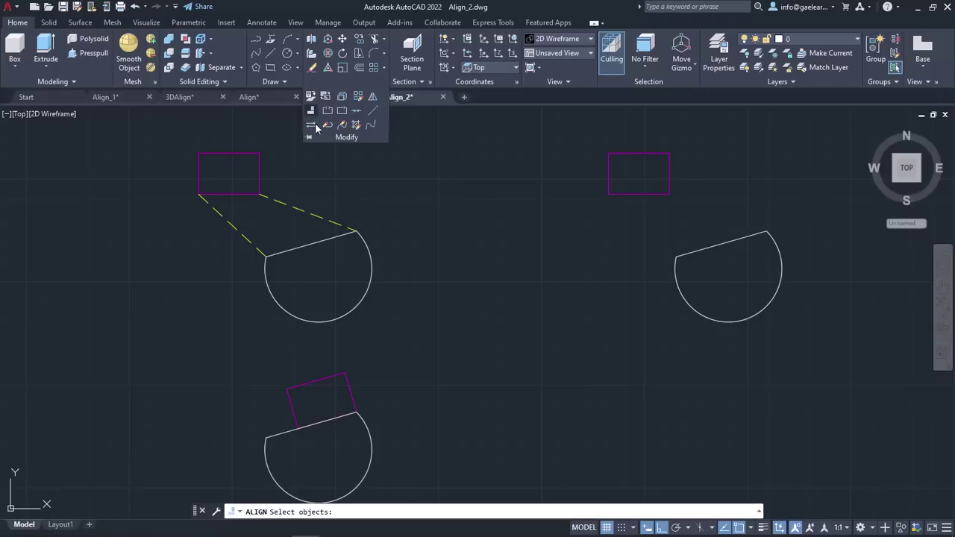
pyautogui.click(606, 189)
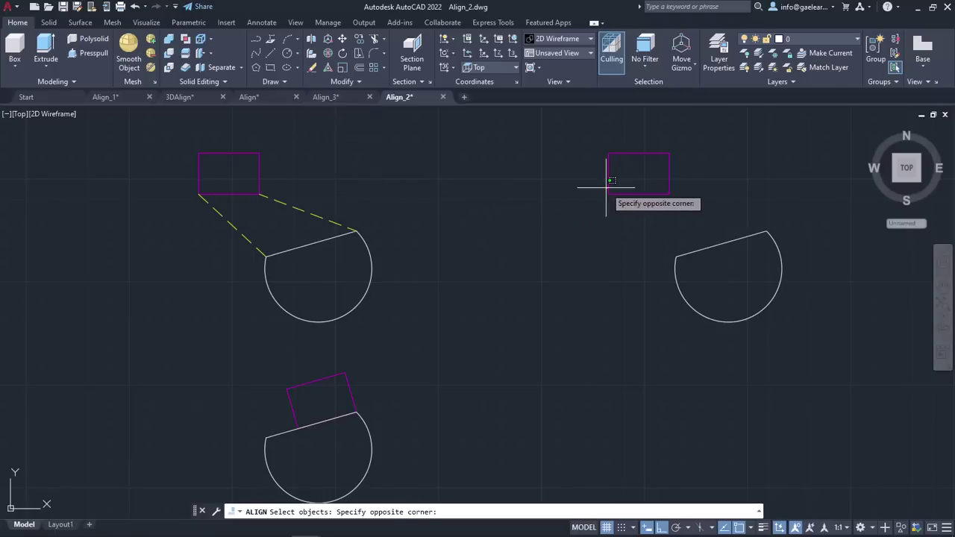
pyautogui.click(576, 187)
pyautogui.click(608, 179)
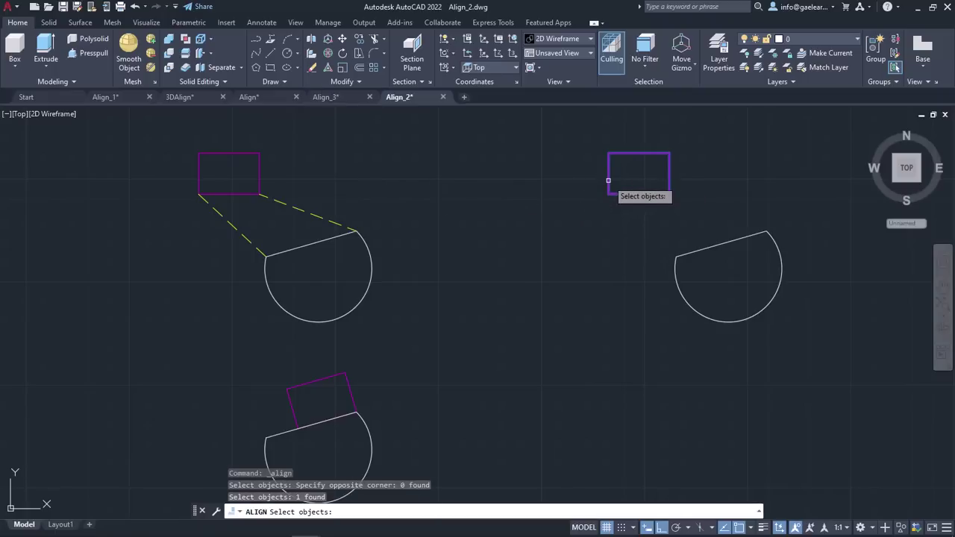
pyautogui.press('Return')
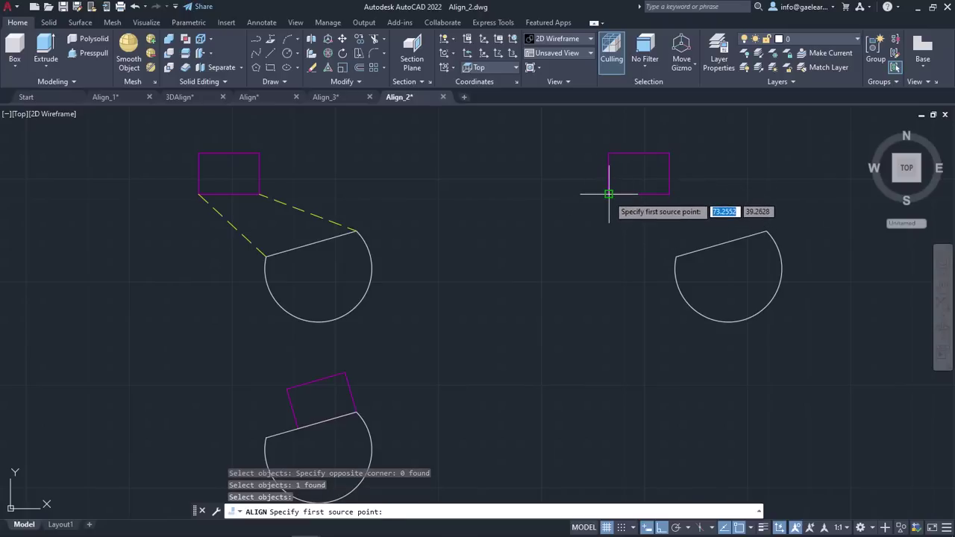
# Step: Map the rectangle's lower corners onto the chord's endpoints and scale it to the chord length
pyautogui.click(609, 194)
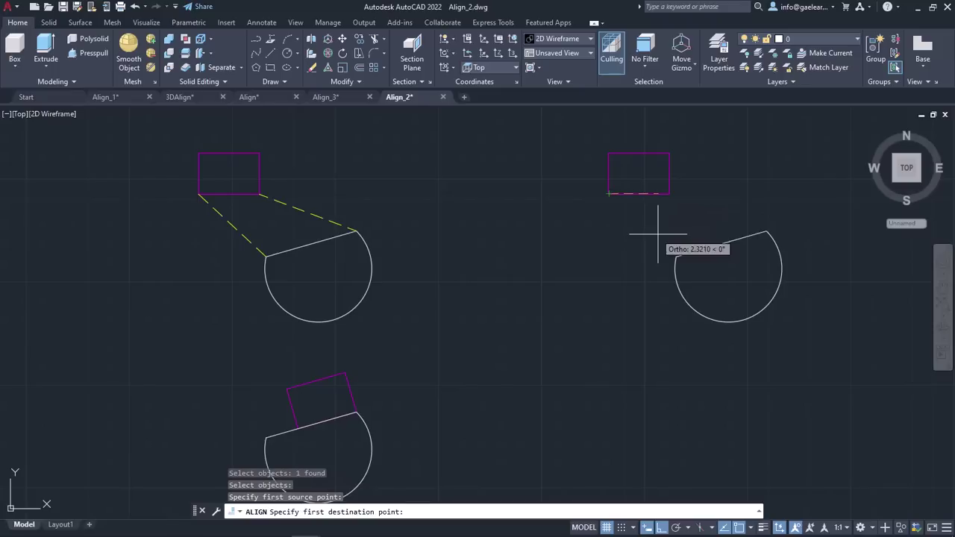
pyautogui.click(676, 256)
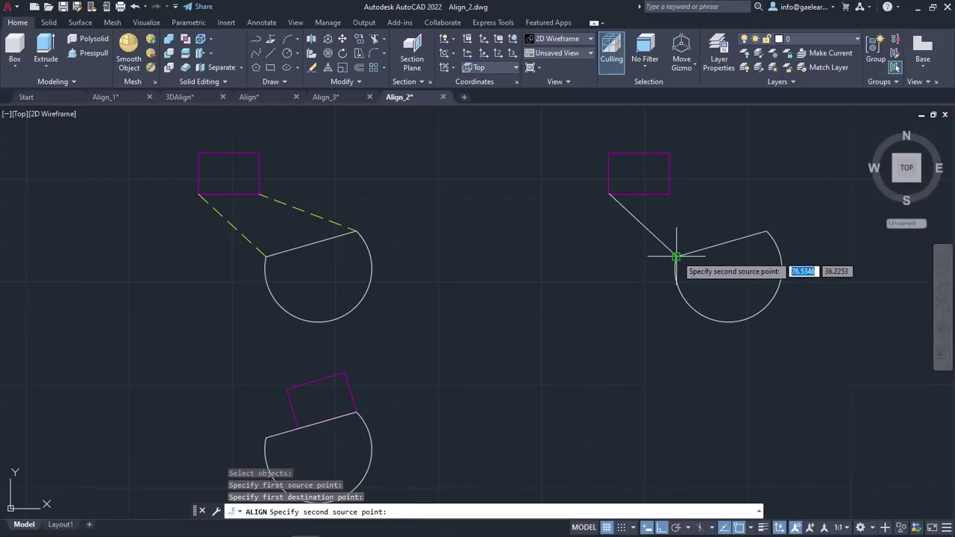
pyautogui.click(669, 194)
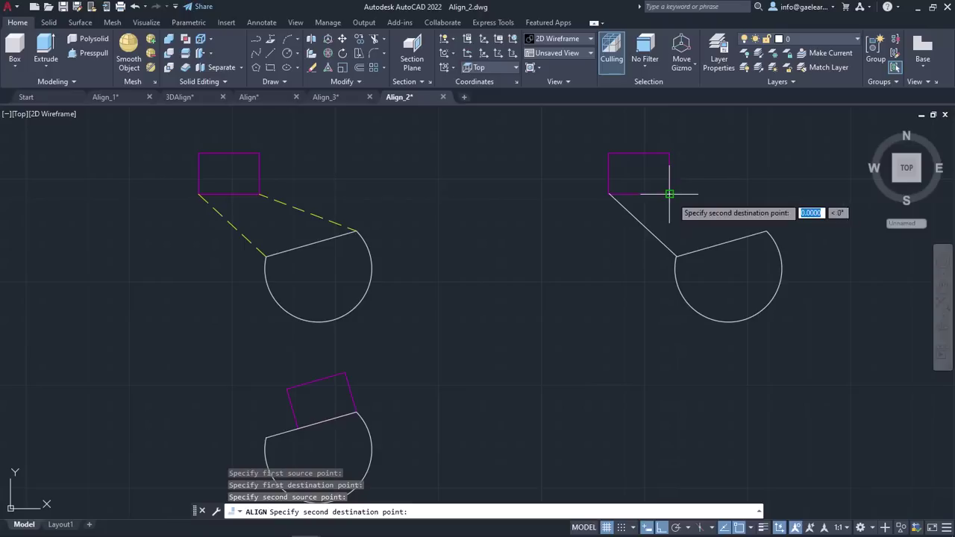
pyautogui.click(766, 232)
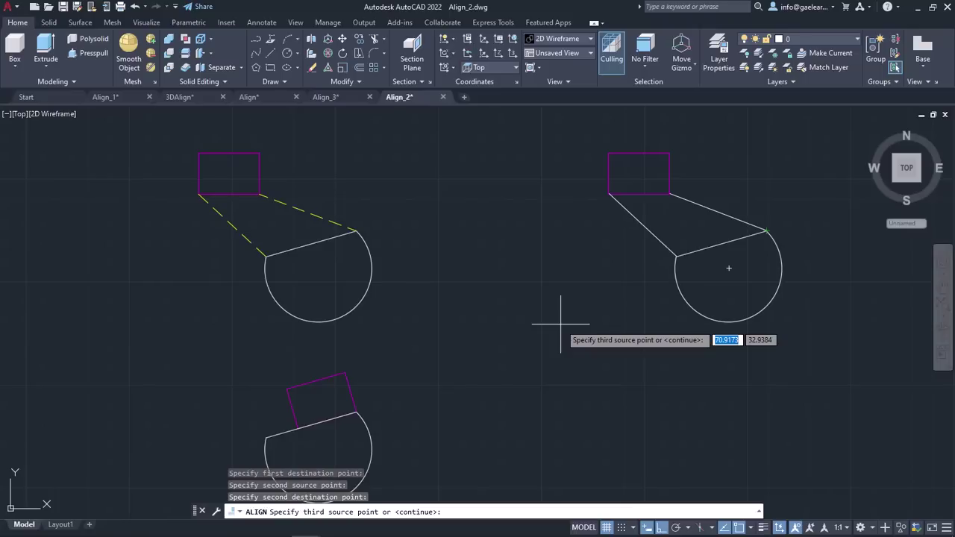
pyautogui.press('Return')
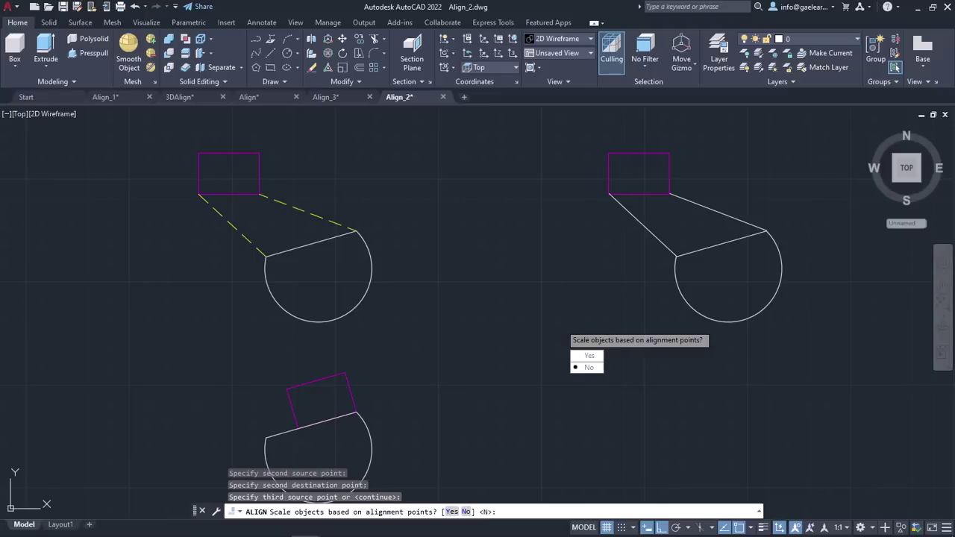
pyautogui.click(589, 356)
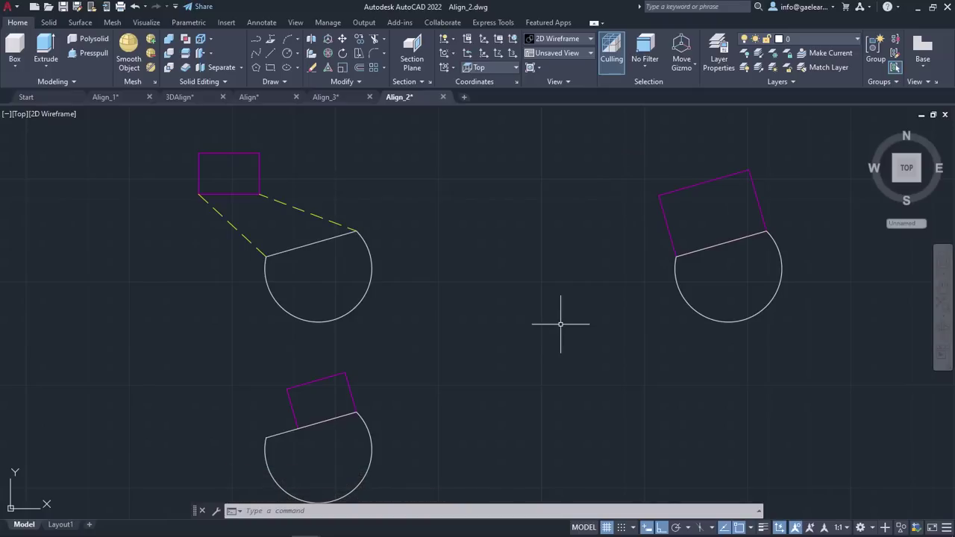
# Step: Undo the scaled alignment and select the right magenta rectangle for a new ALIGN
pyautogui.hotkey('ctrl', 'z')
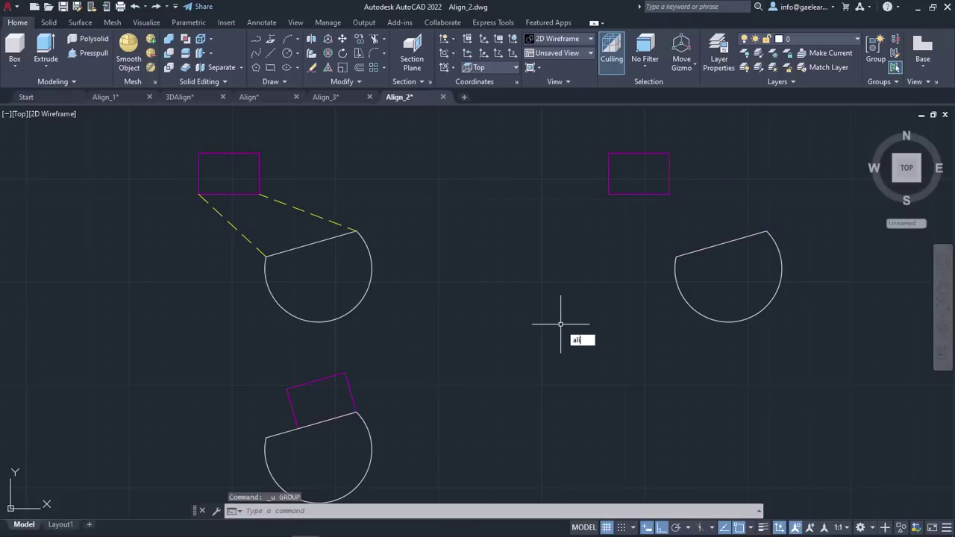
pyautogui.write('gn')
pyautogui.press('Return')
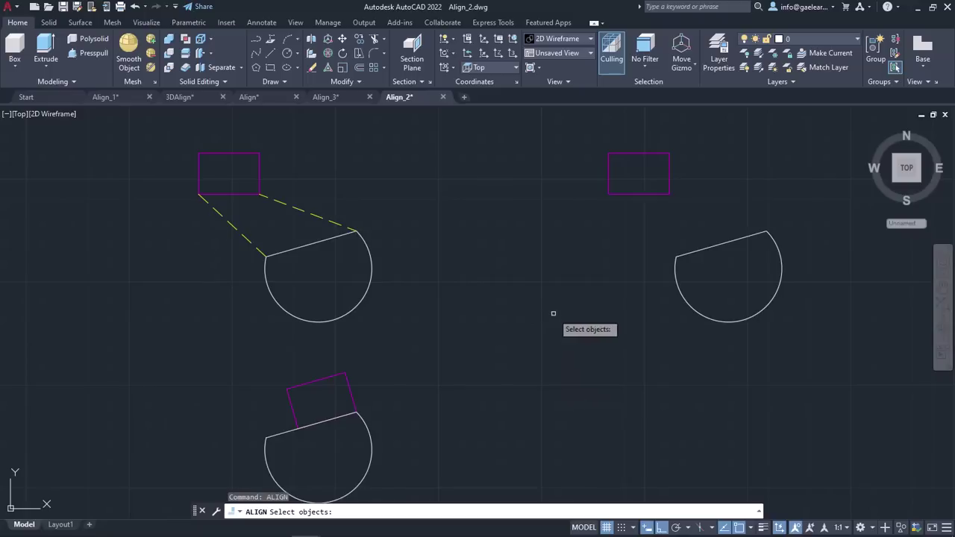
pyautogui.click(628, 194)
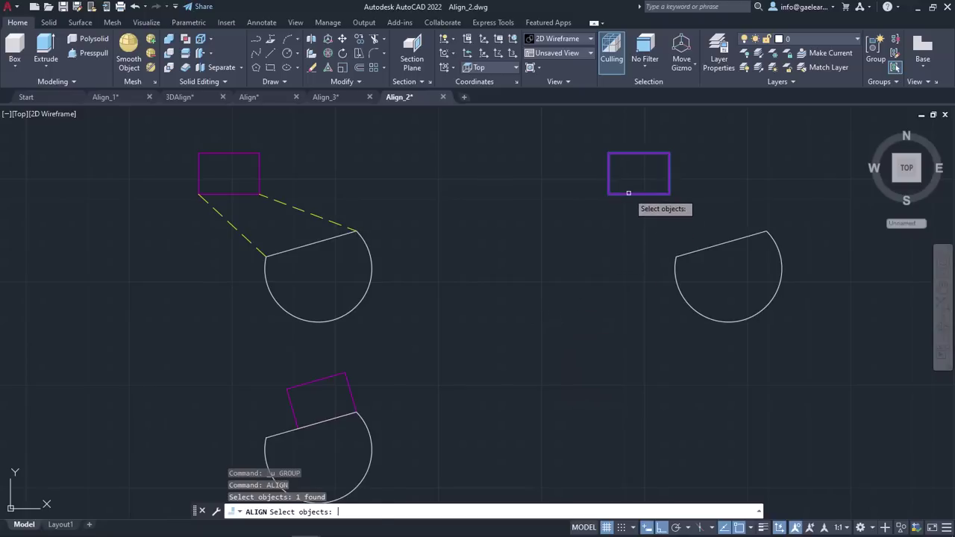
pyautogui.press('Return')
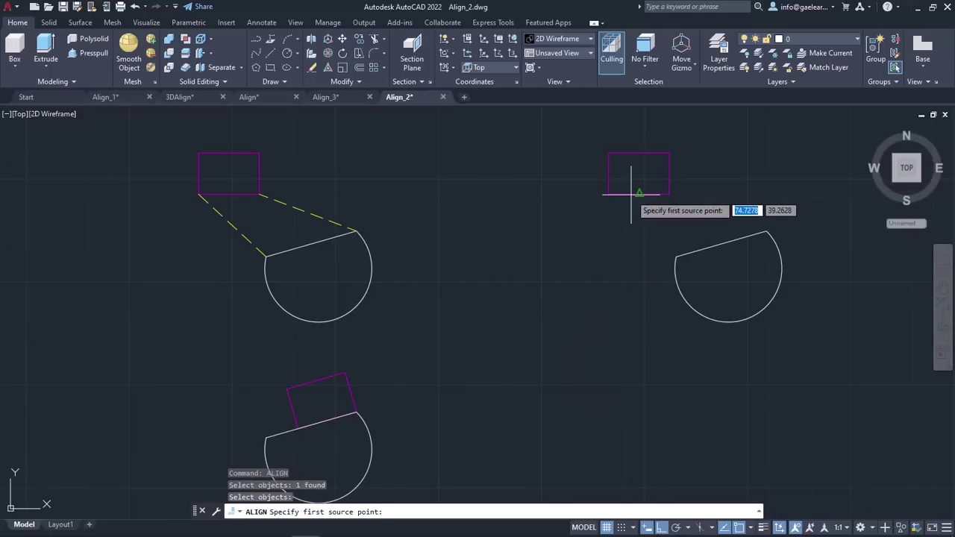
# Step: Match the rectangle's lower corners to the chord's endpoints, declining scaling to keep its size
pyautogui.click(669, 194)
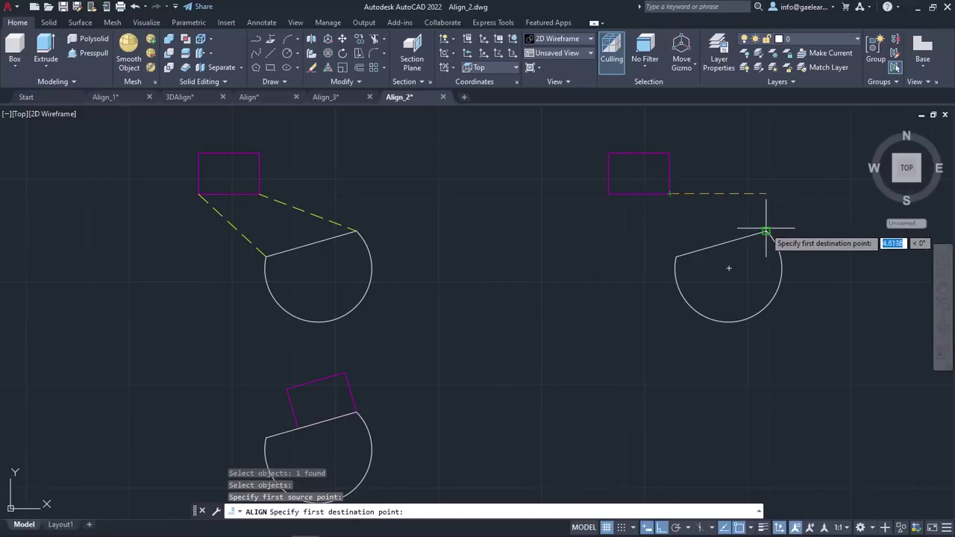
pyautogui.click(766, 231)
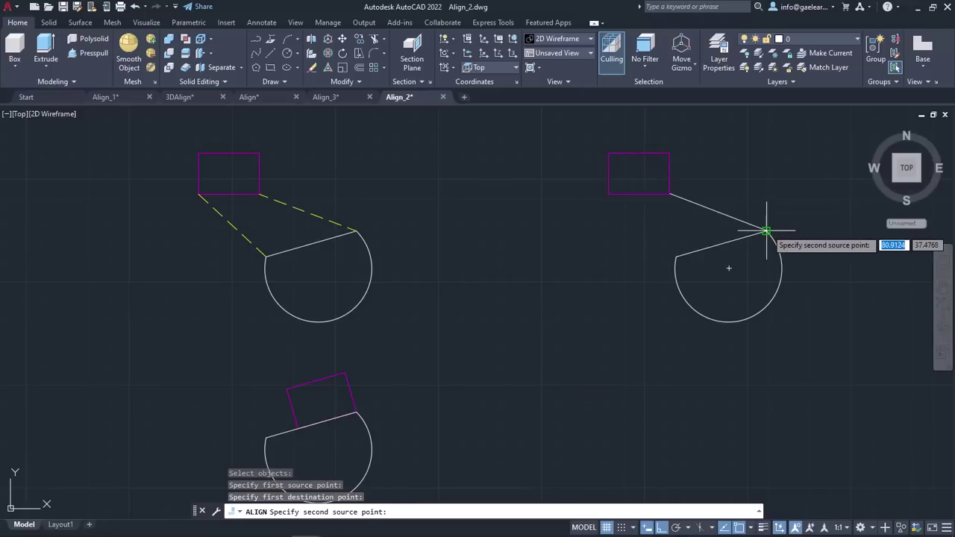
pyautogui.click(610, 194)
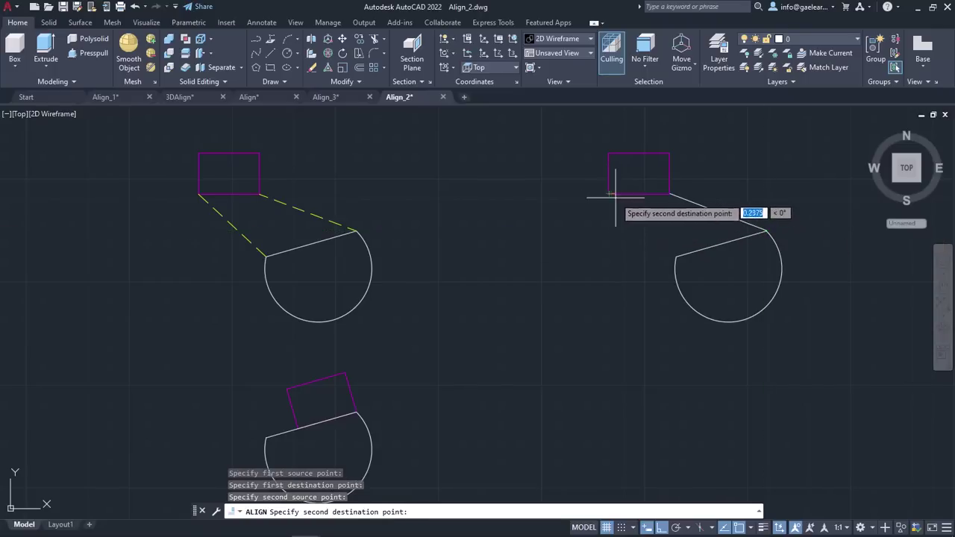
pyautogui.click(675, 257)
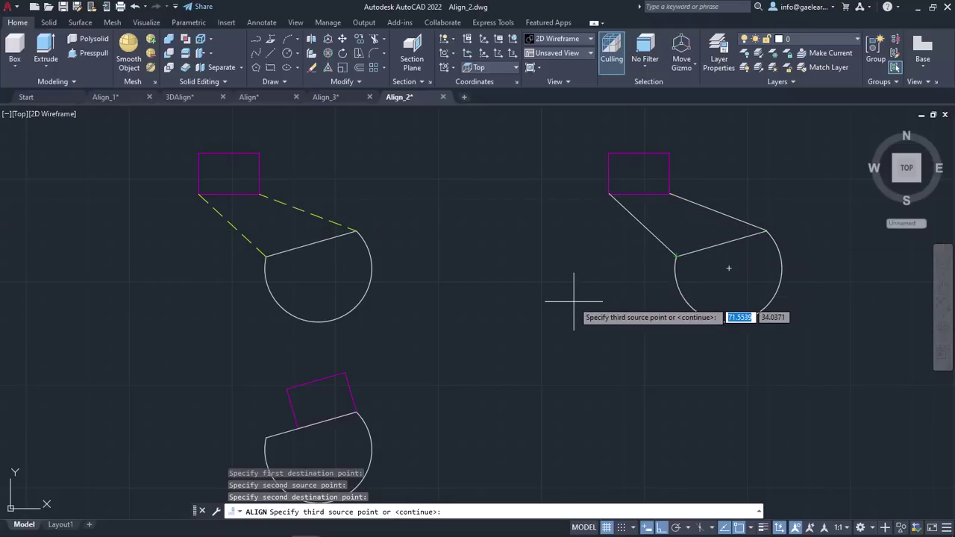
pyautogui.press('Return')
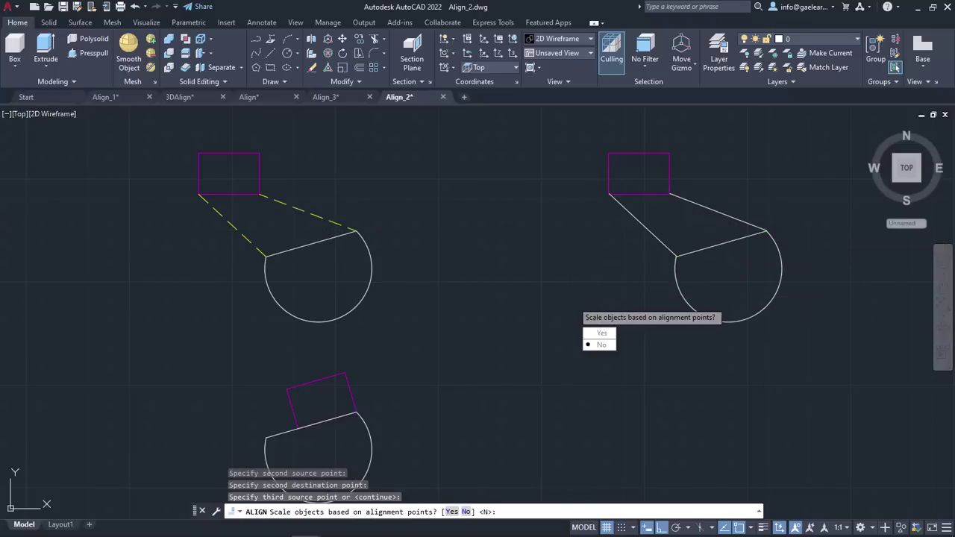
pyautogui.click(600, 345)
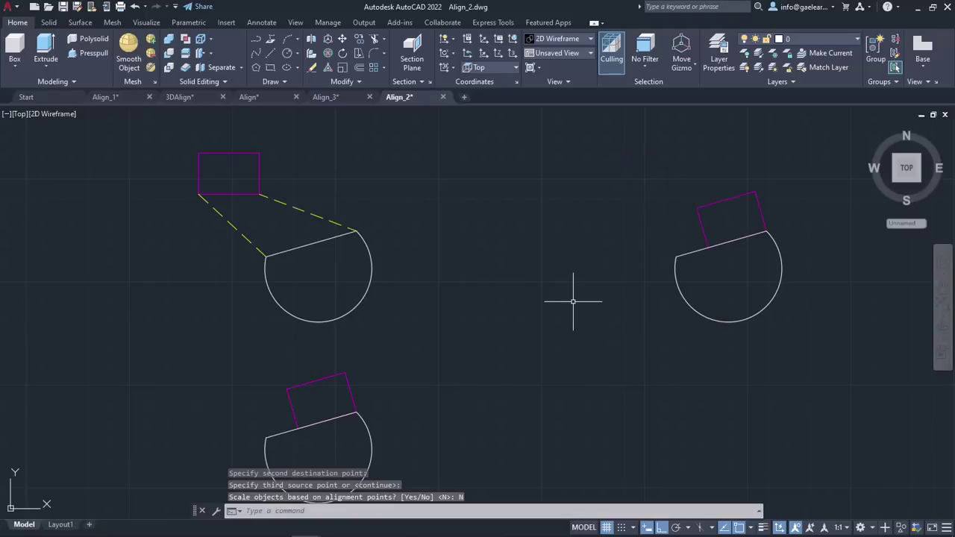